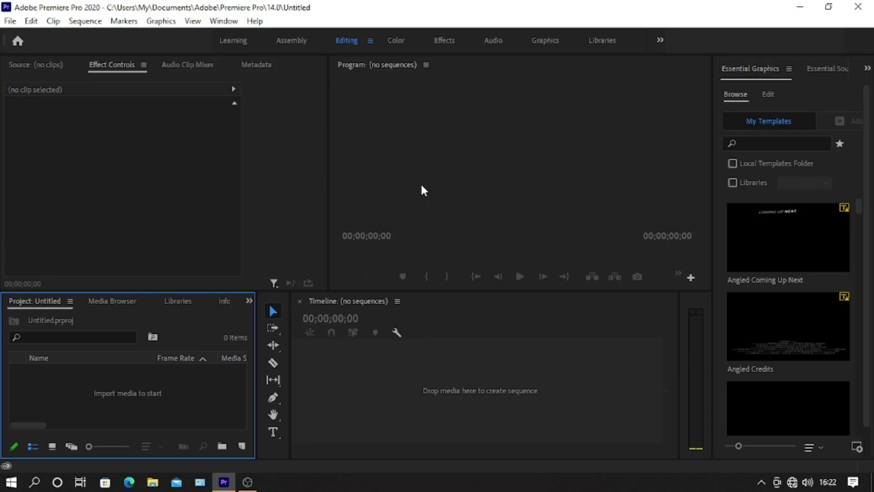
Start a new sequence with Custom editing mode and a 30.00 frames/second timebase.
click(242, 447)
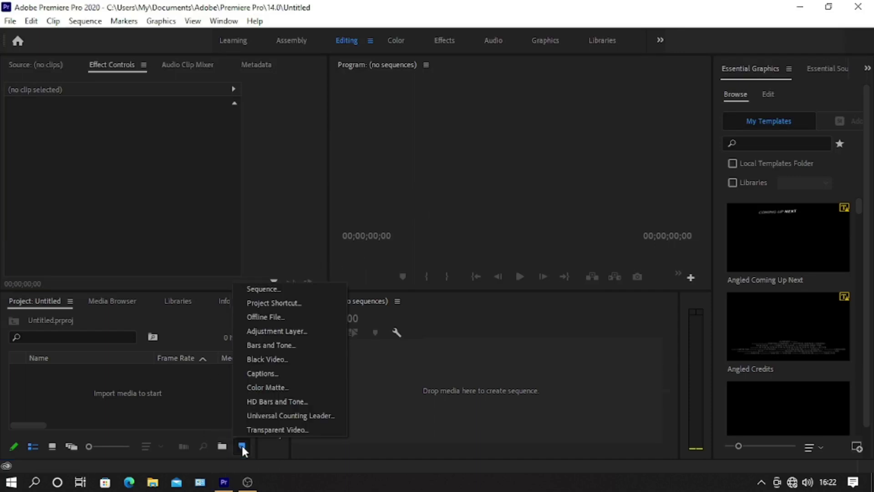
click(323, 288)
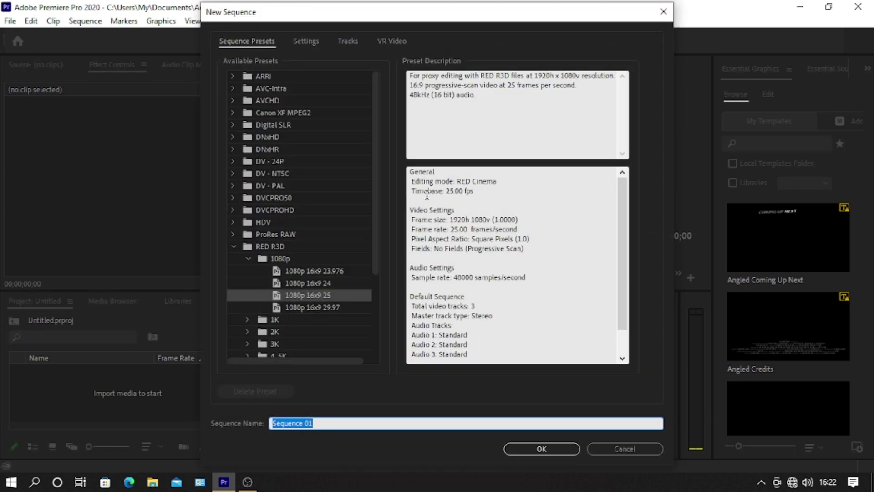
click(308, 39)
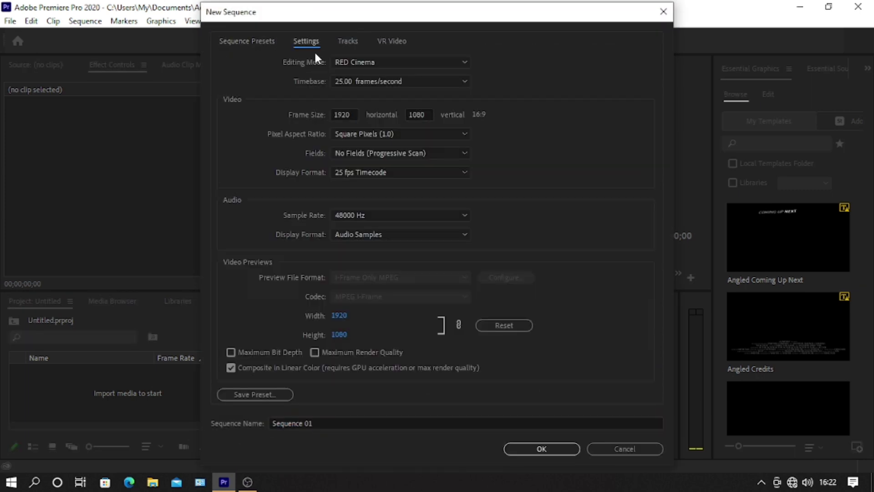
click(381, 59)
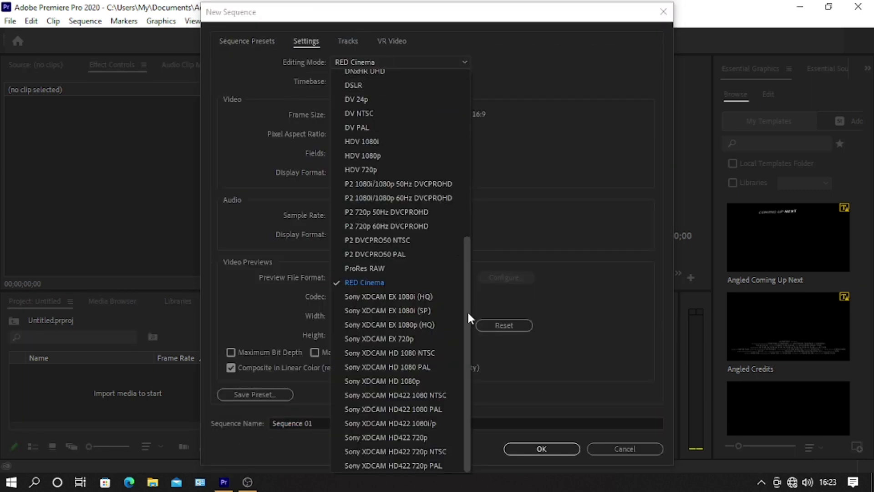
drag(467, 310, 457, 73)
click(458, 77)
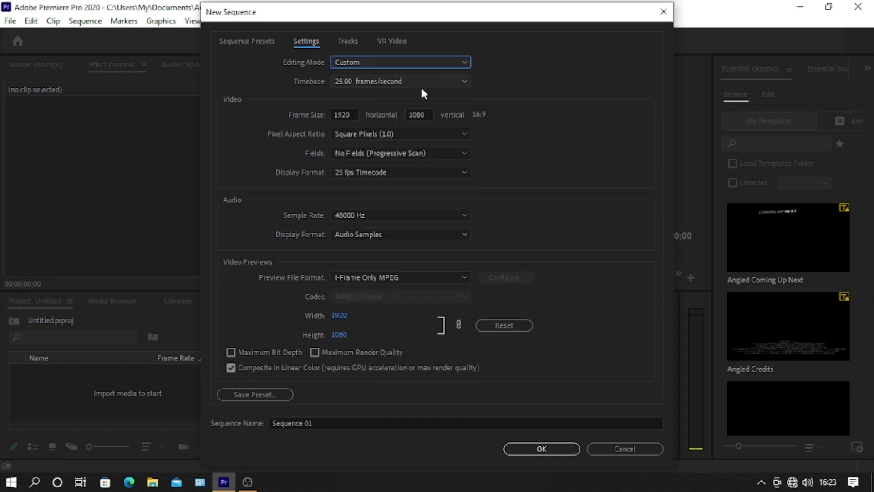
click(404, 81)
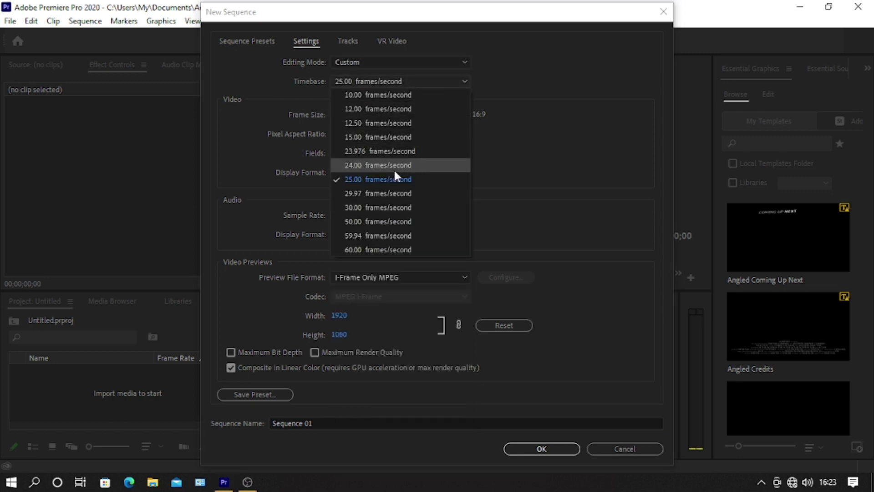
click(399, 207)
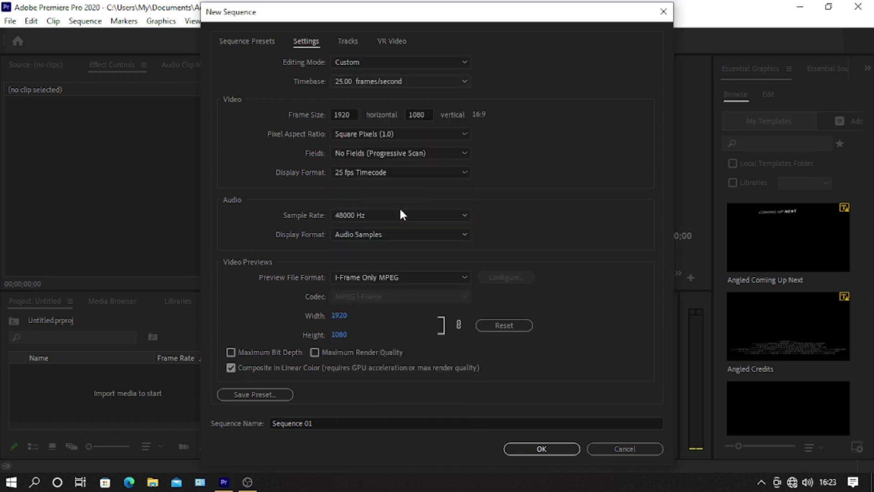
Set the frame size to 48 × 27 with Square Pixels (1.0) and No Fields.
click(351, 112)
key(BackSpace)
key(BackSpace)
key(BackSpace)
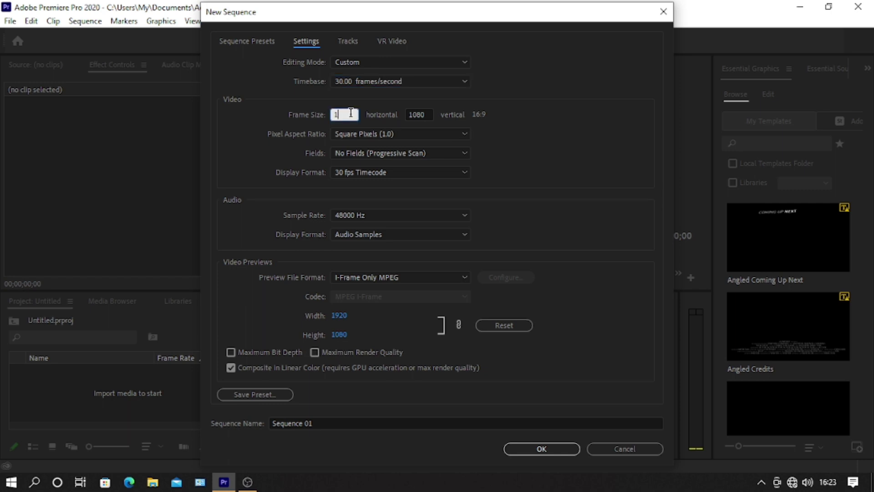
key(BackSpace)
text(4)
text(8)
click(426, 114)
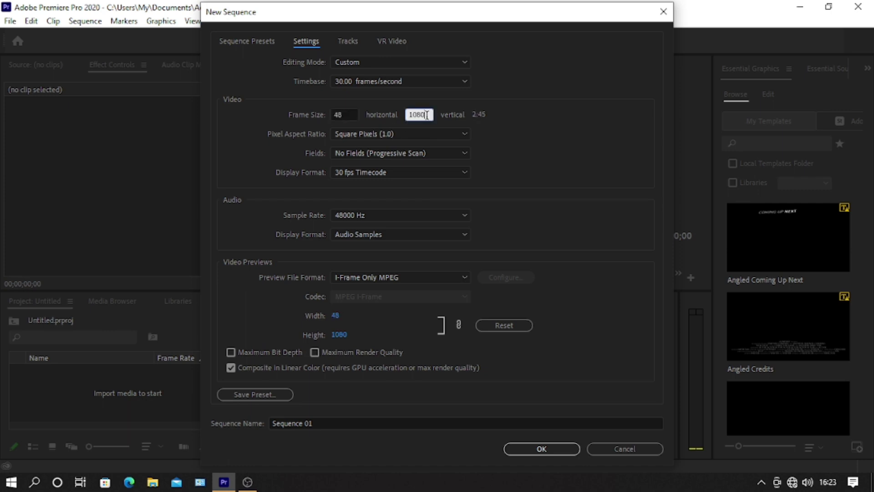
key(BackSpace)
key(BackSpace)
key(BackSpace)
key(BackSpace)
text(27)
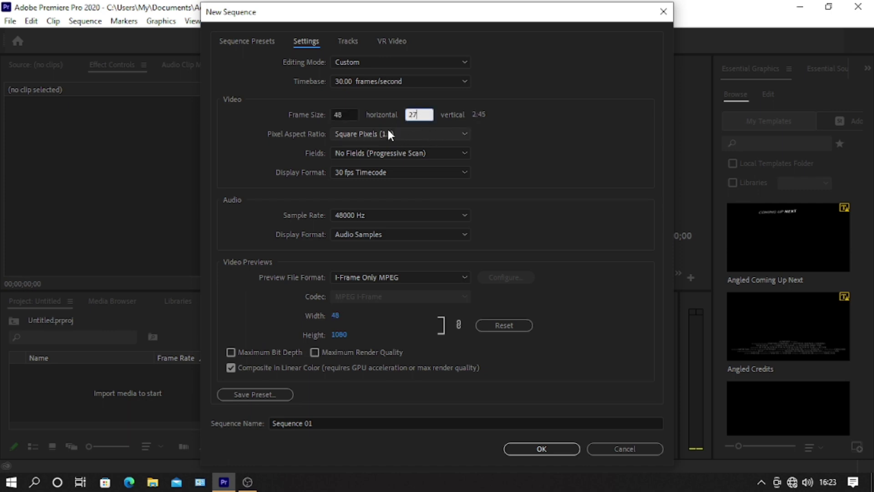
click(378, 132)
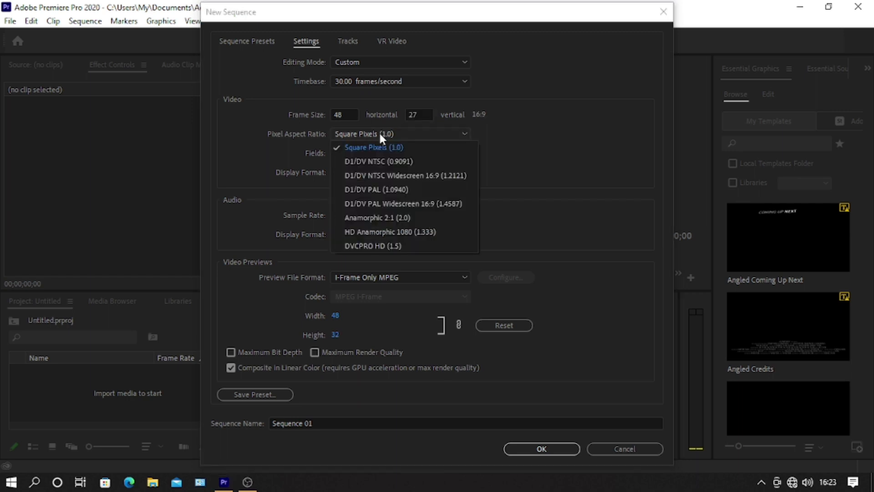
click(380, 147)
click(379, 154)
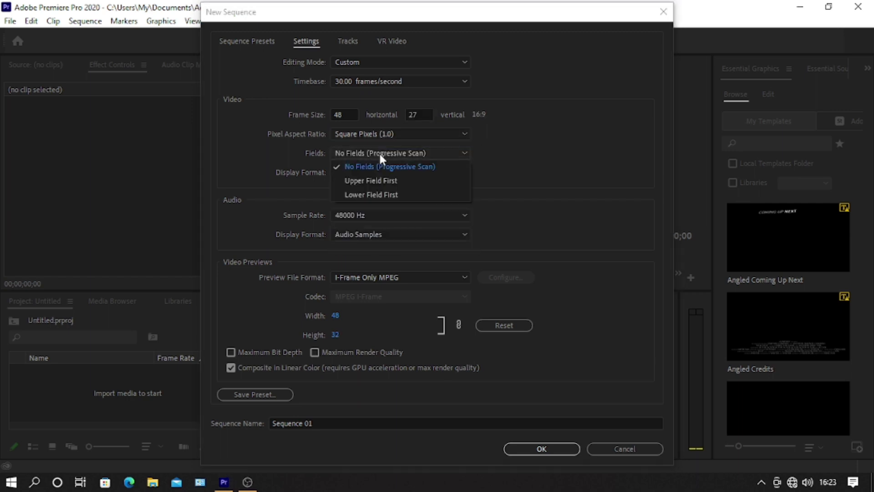
click(379, 167)
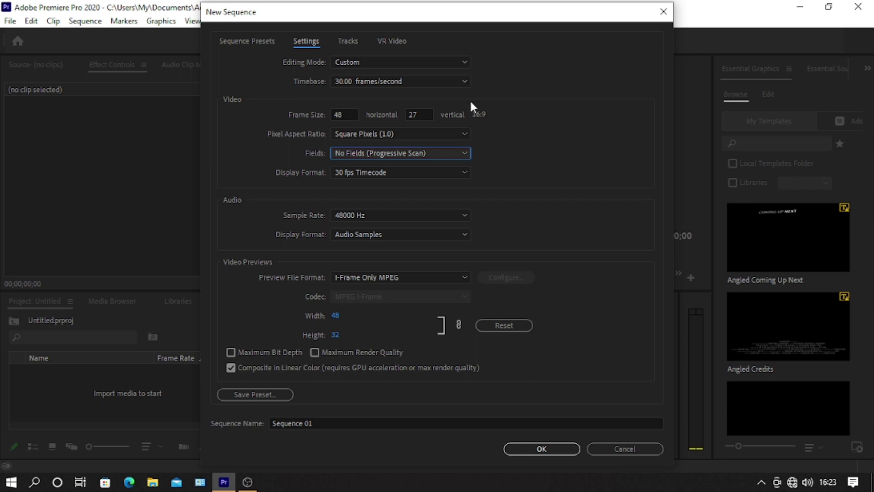
Name the sequence 'Lightleaks 1' and create it.
click(323, 422)
key(BackSpace)
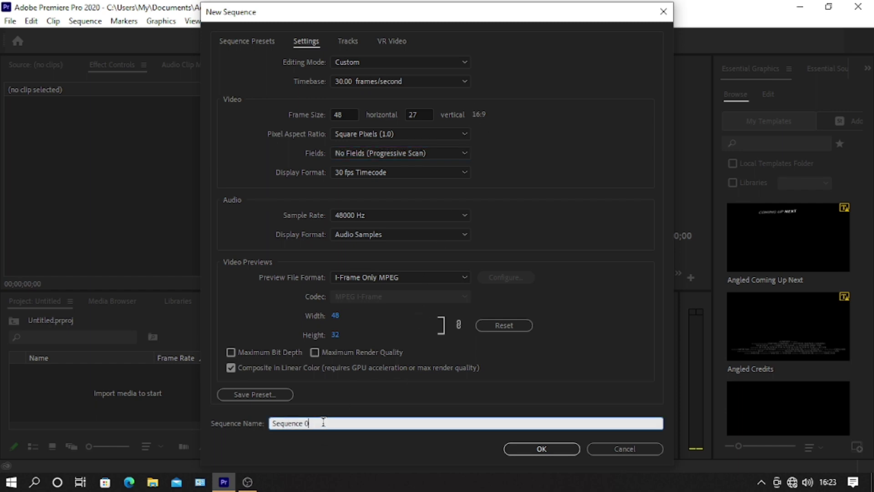
key(BackSpace)
key(BackSpace)
key(BackSpace)
key(BackSpace)
key(BackSpace)
text(Li)
text(ght)
text(lea)
text(ks 1)
click(532, 450)
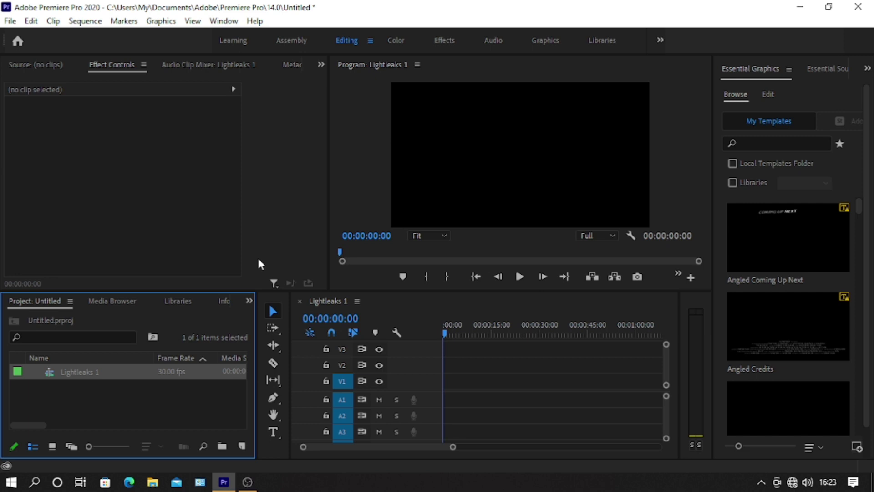
Create a Black Video item at 48 × 27, 30.00 fps with square pixels.
mouse_move(82, 371)
click(241, 447)
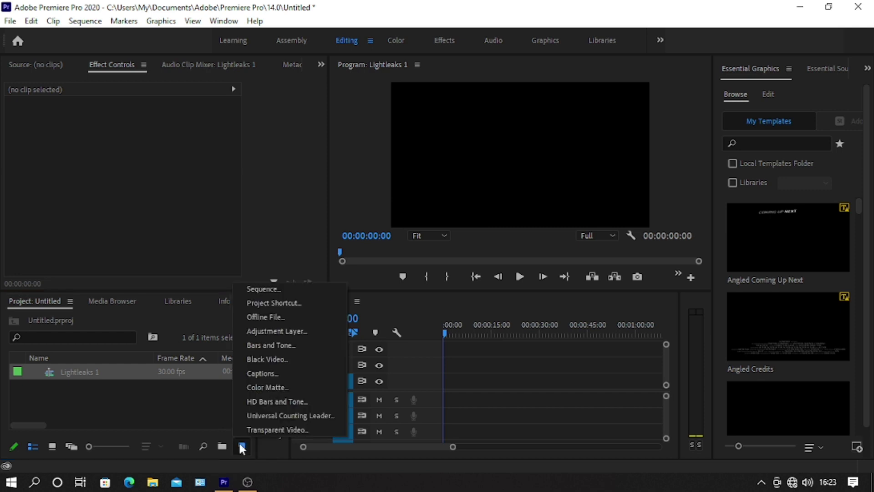
click(299, 360)
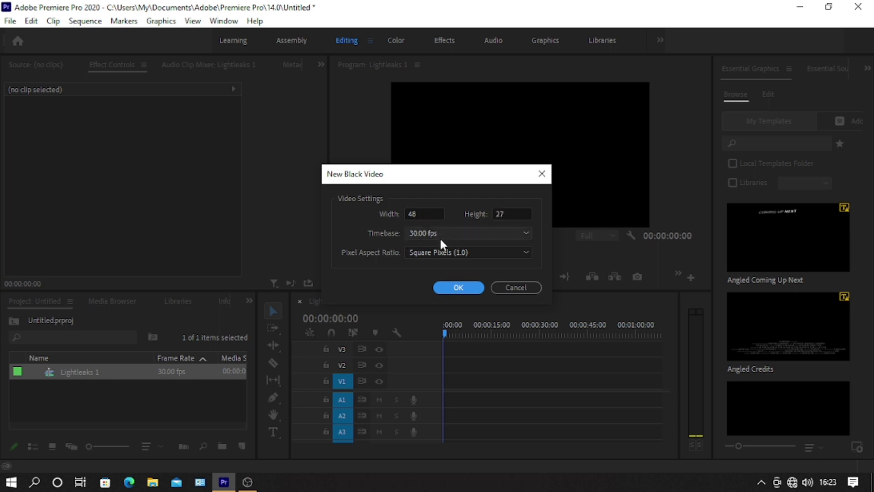
click(459, 287)
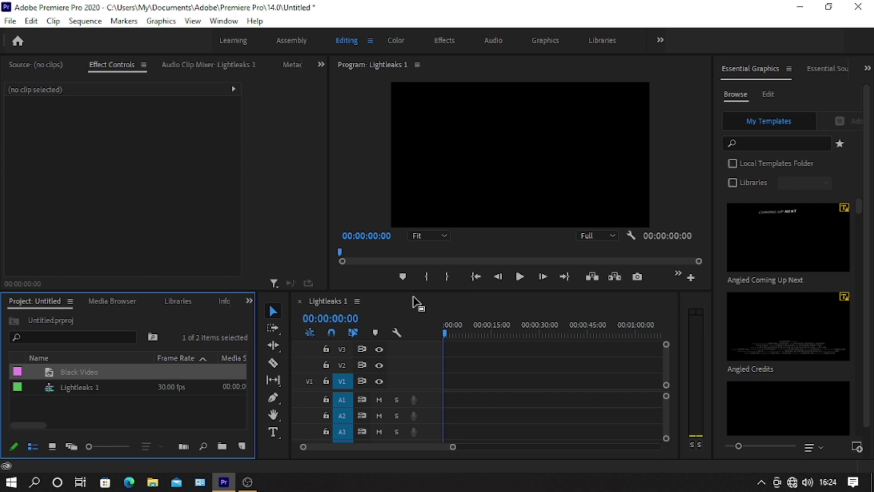
Place the Black Video clip on V1 and stretch it to 00:00:44:18.
click(104, 369)
click(168, 373)
click(72, 371)
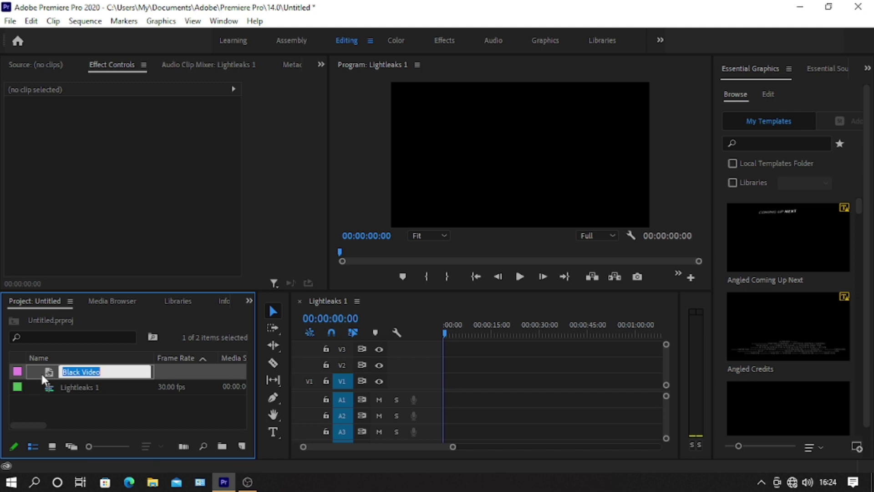
drag(35, 369, 150, 382)
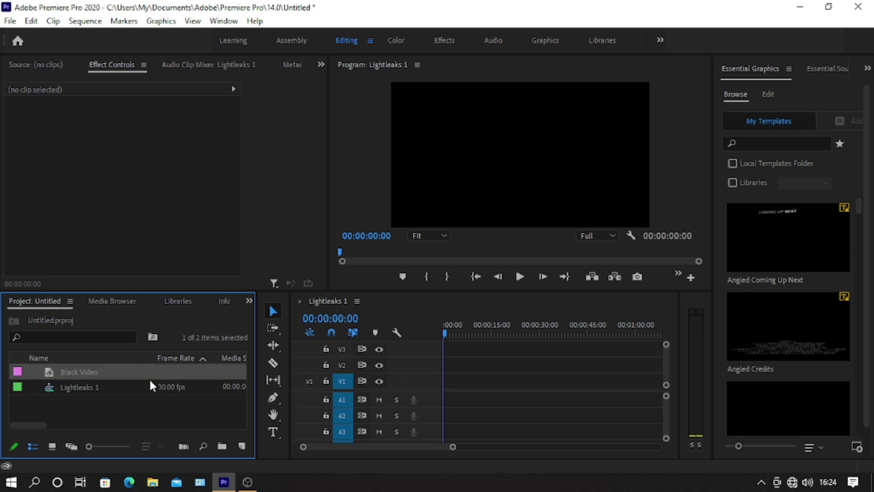
drag(150, 386, 449, 382)
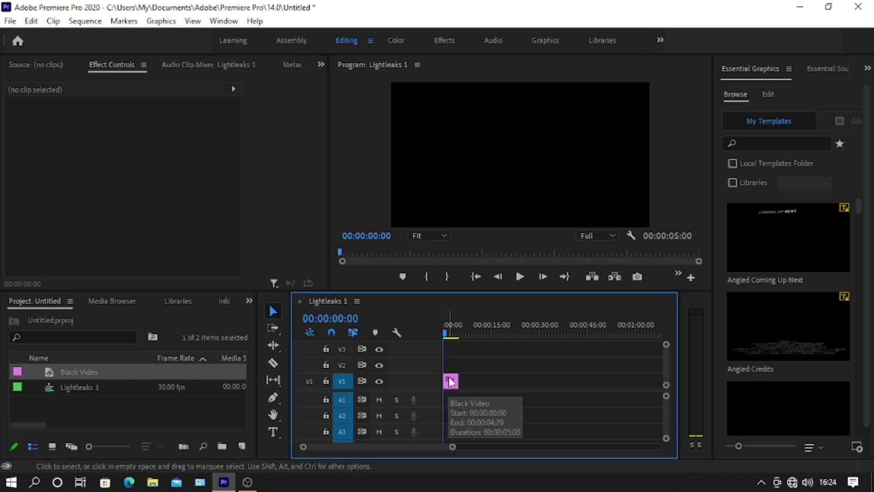
click(453, 379)
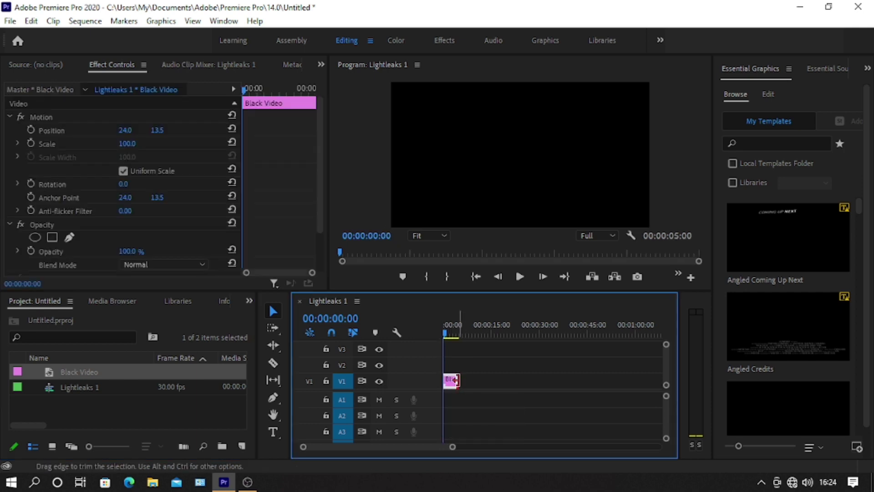
drag(456, 380, 583, 385)
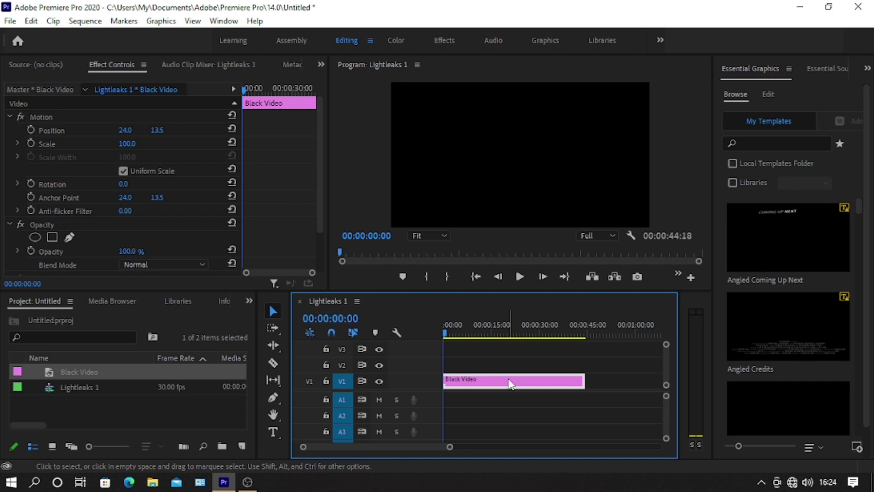
Search the Effects panel for 'noise hls' and drop Noise HLS Auto onto the Black Video clip.
click(248, 301)
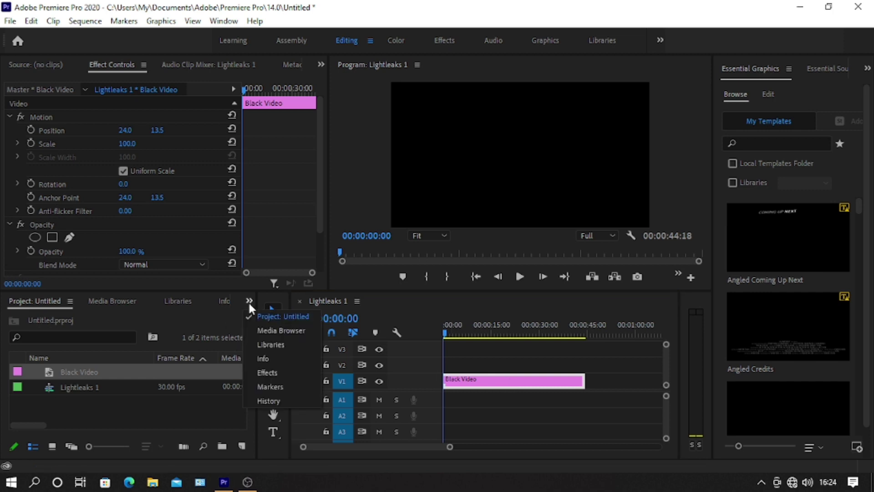
click(274, 373)
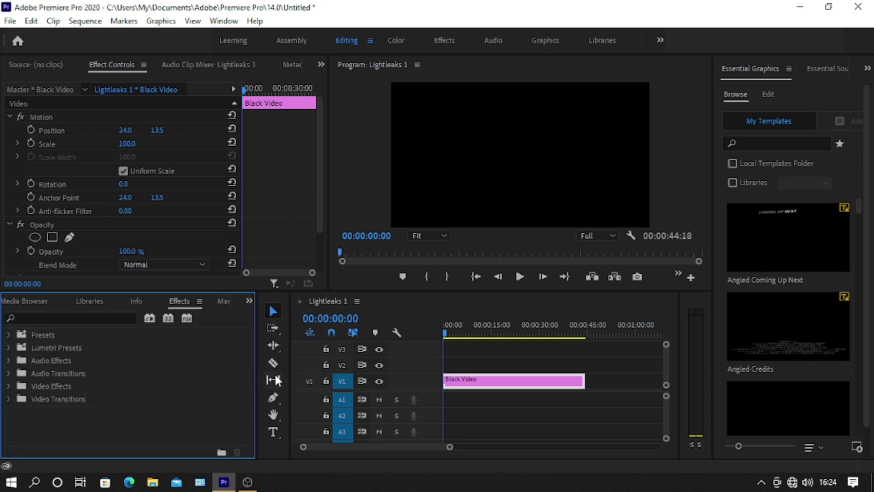
click(68, 320)
text(n)
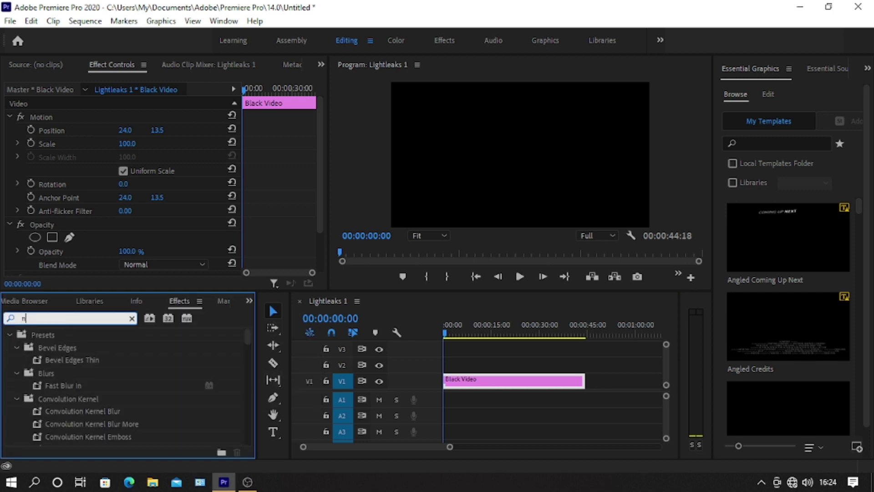
text(oise)
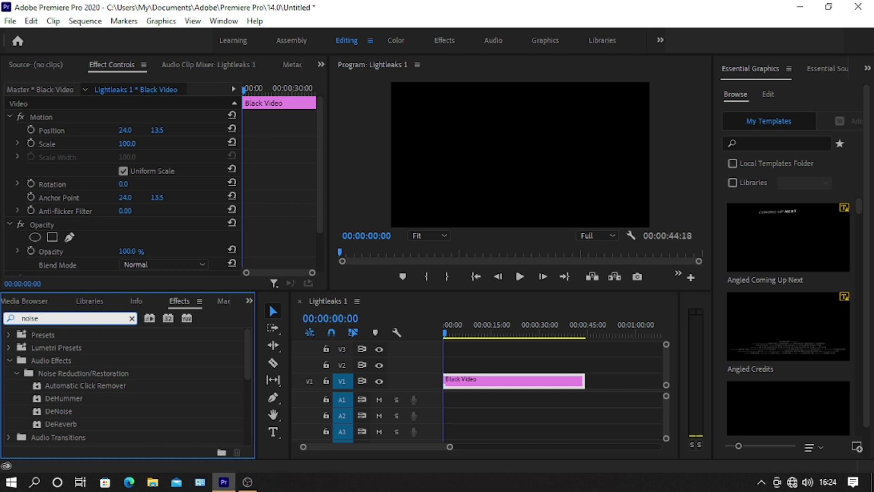
text( hsl)
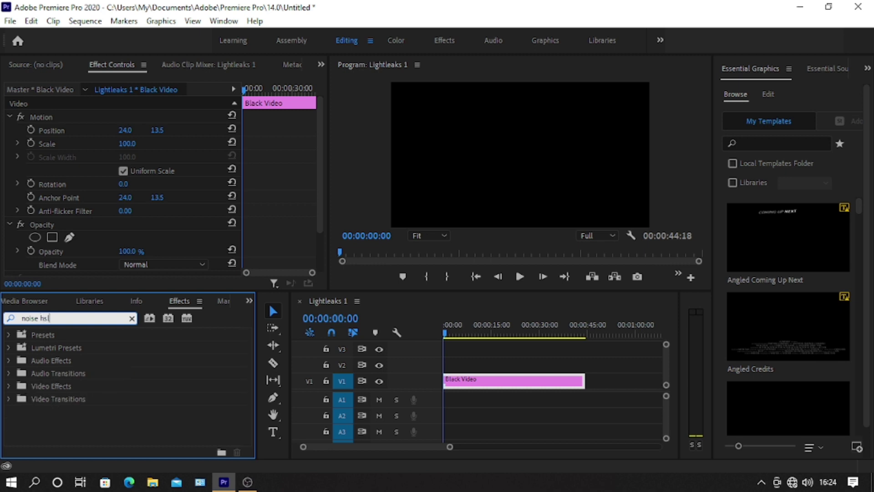
key(BackSpace)
key(BackSpace)
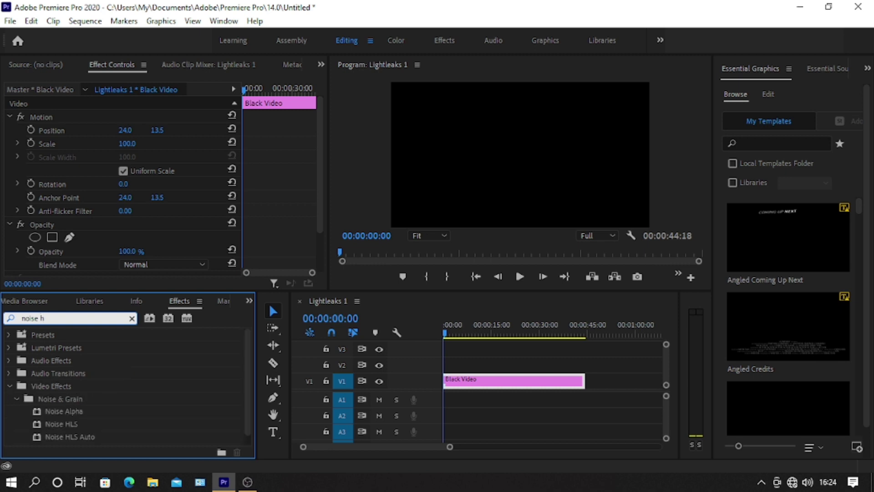
text(ls)
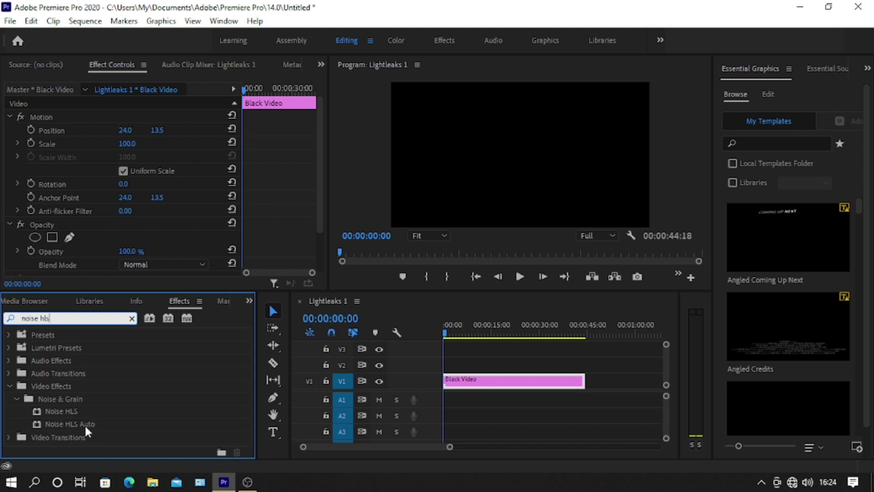
click(92, 424)
drag(92, 424, 466, 385)
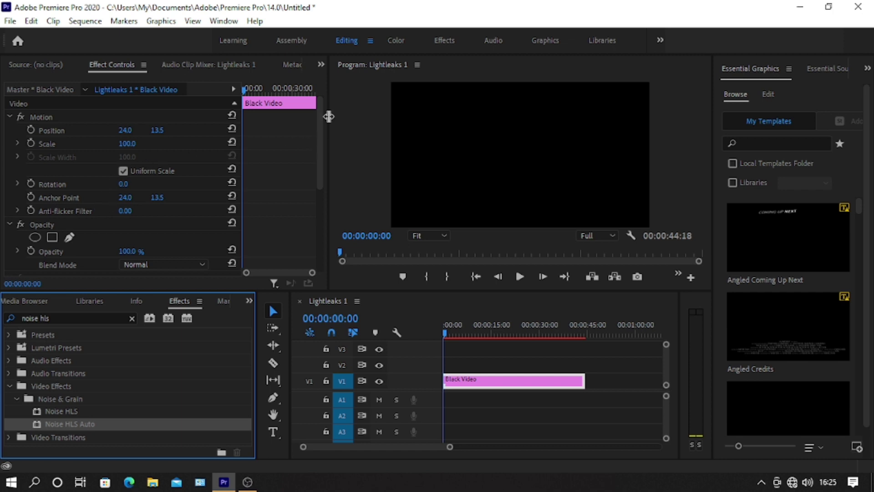
Scroll Effect Controls to show the Noise HLS Auto properties.
mouse_move(329, 117)
mouse_down()
mouse_move(321, 111)
mouse_move(318, 199)
mouse_up()
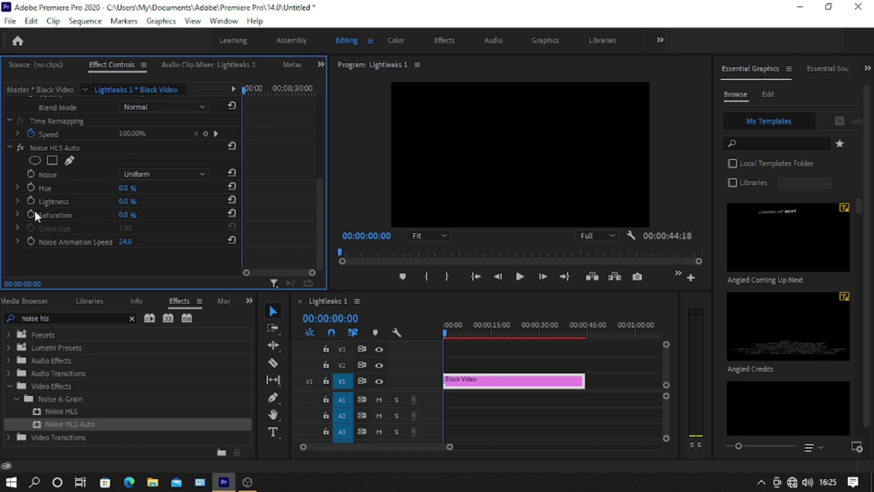
Set Noise HLS Auto Lightness to 1000%, preview the noise, and return the playhead to the start.
click(124, 201)
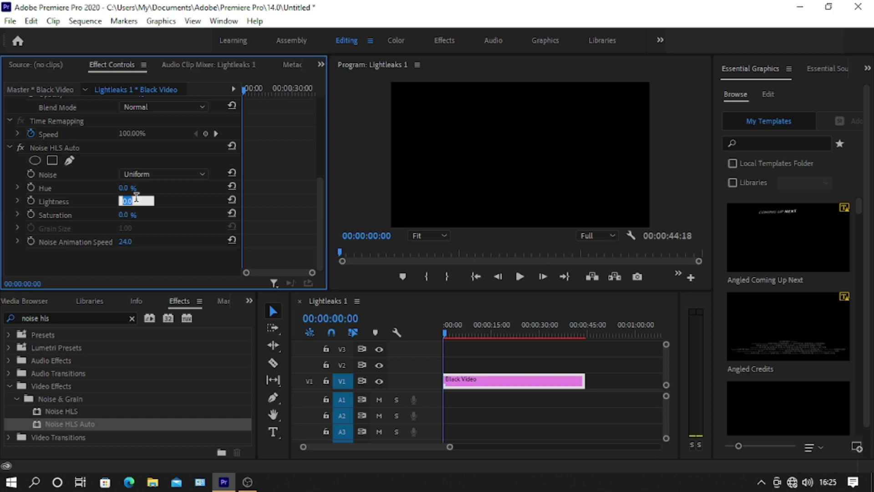
text(1000)
click(349, 197)
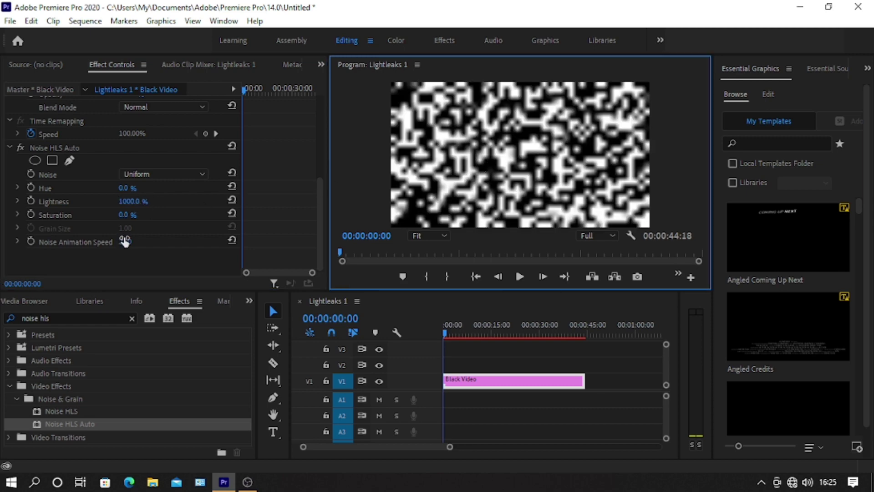
click(519, 276)
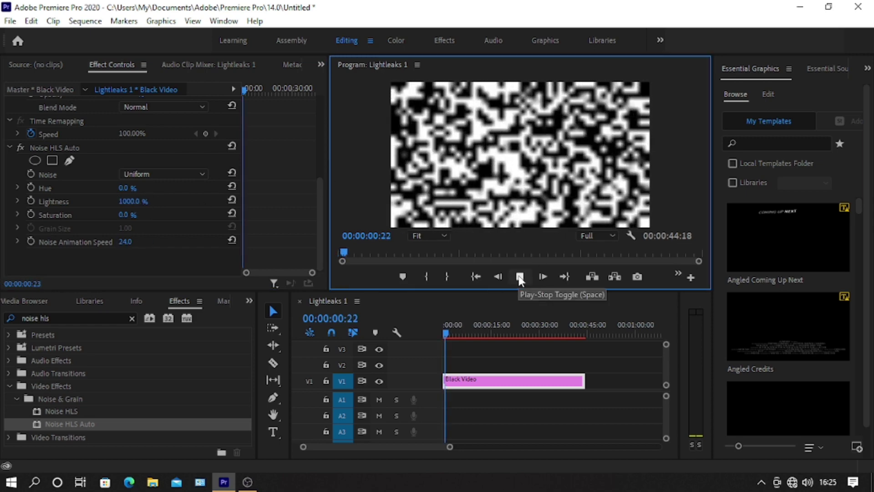
key(space)
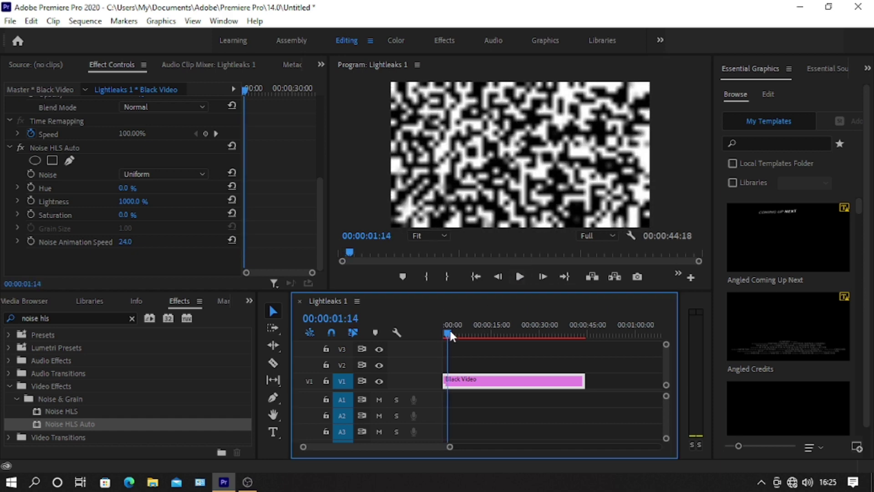
drag(449, 334, 444, 335)
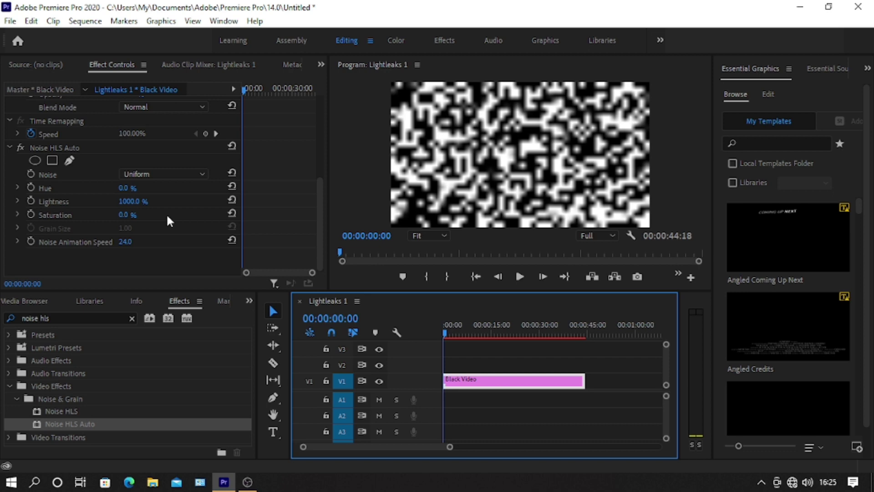
Switch the noise to Grain with Grain Size 10 and Animation Speed 2.0, then preview.
click(151, 174)
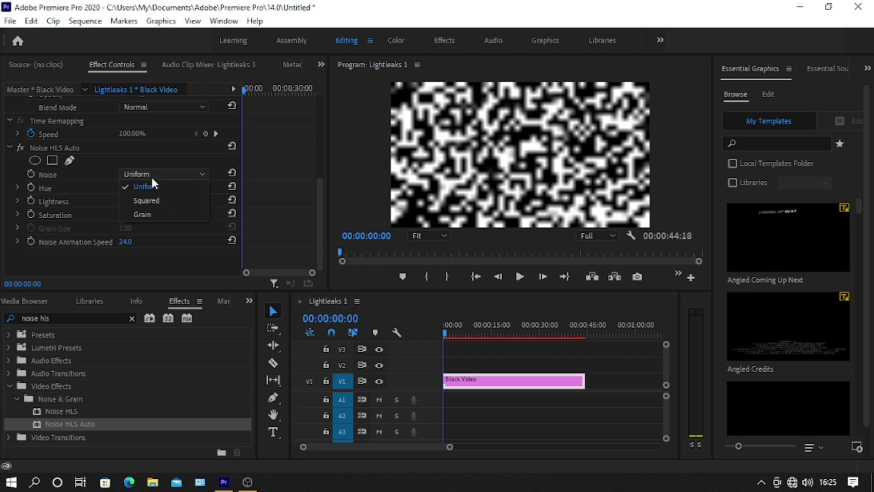
click(154, 215)
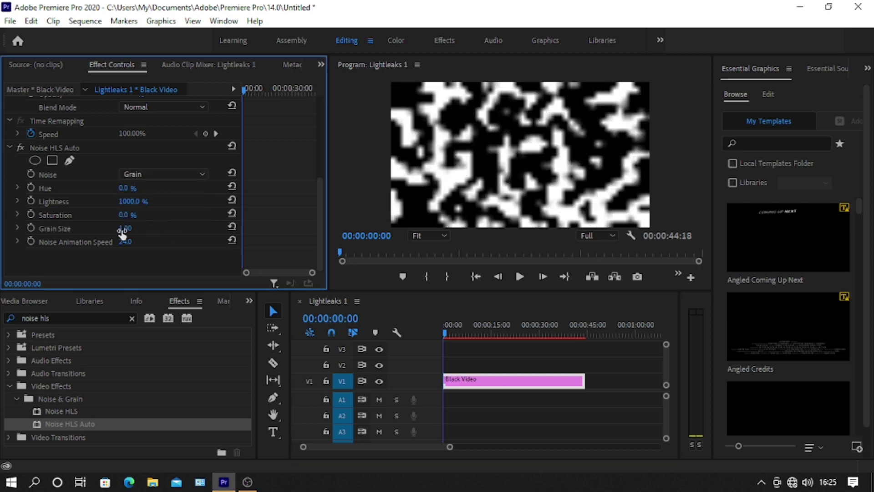
click(124, 228)
text(10)
key(Return)
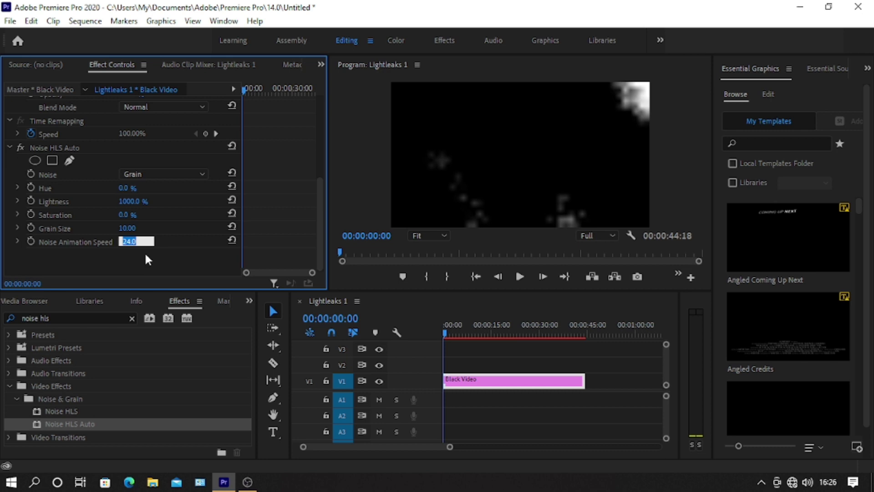
text(2)
click(342, 174)
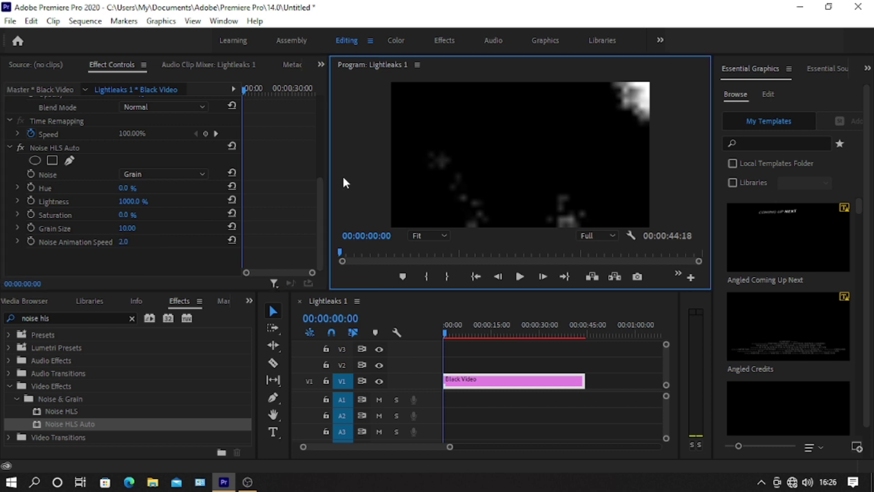
click(524, 280)
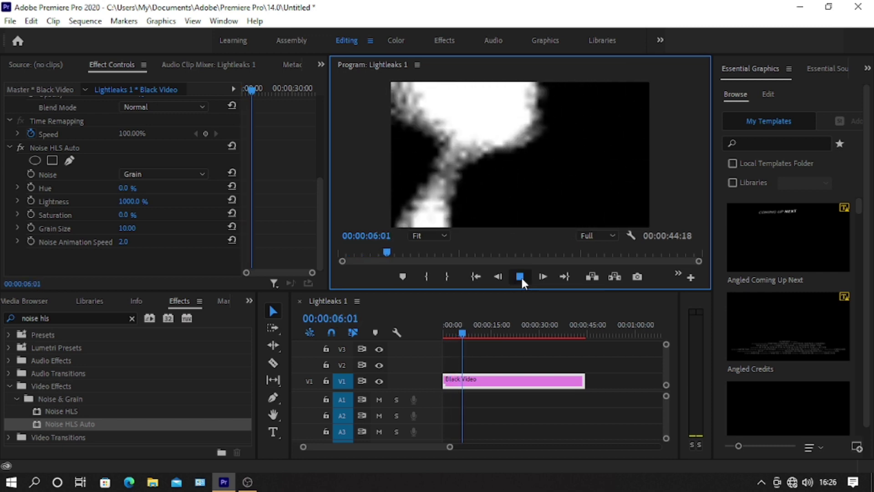
click(520, 277)
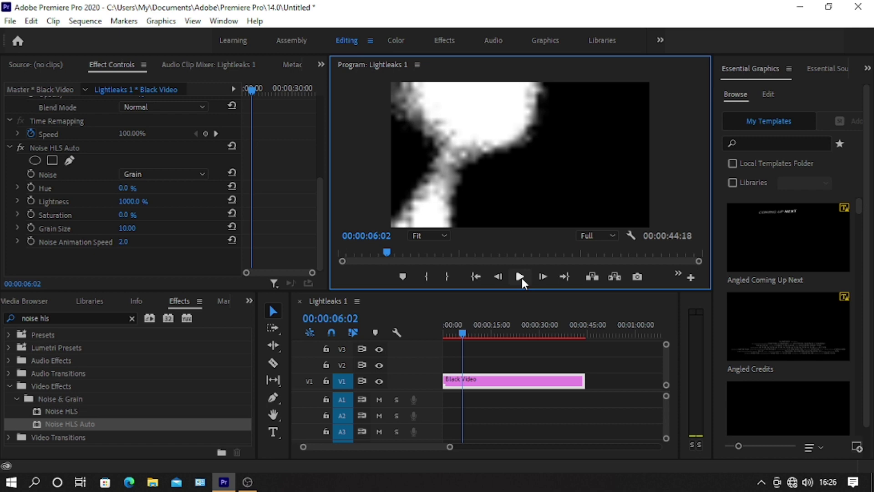
click(520, 277)
click(520, 276)
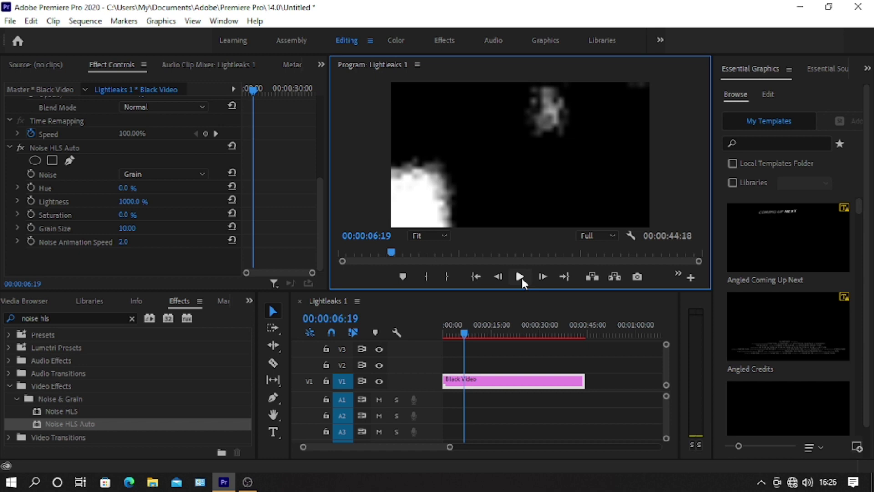
click(633, 236)
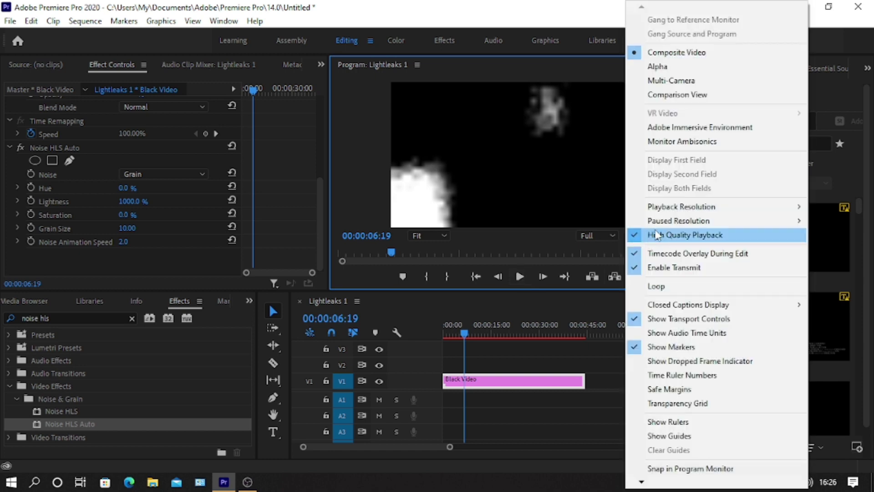
click(517, 277)
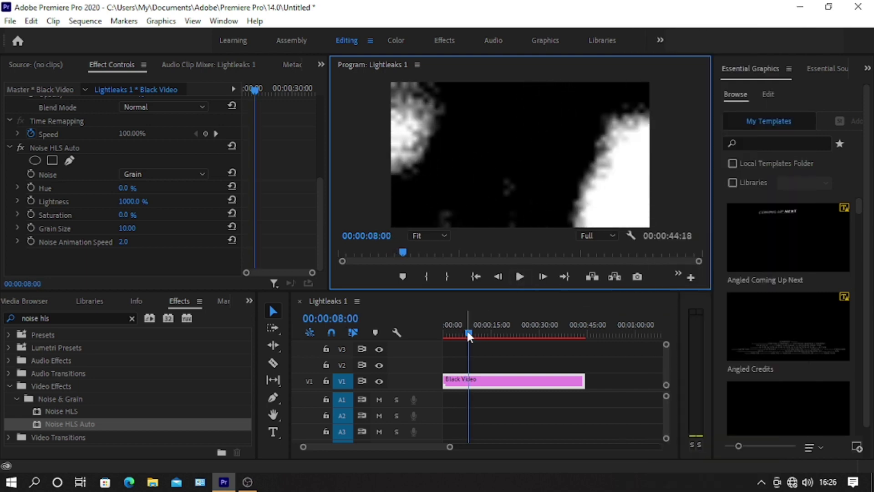
drag(467, 333, 453, 332)
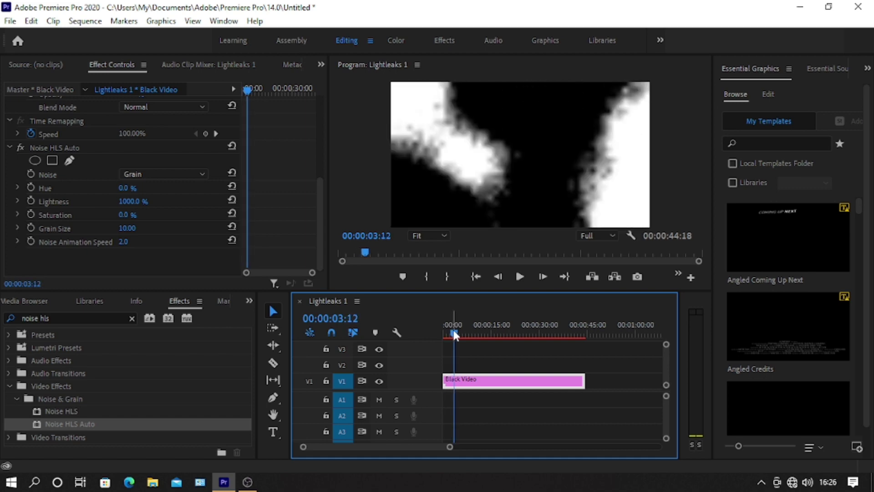
click(69, 319)
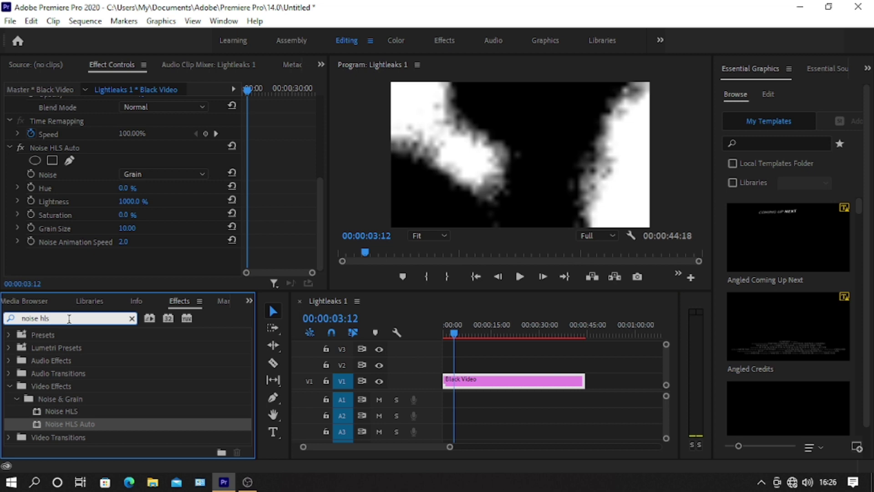
Search for 'gaussian' and drop Gaussian Blur onto the Black Video clip.
key(BackSpace)
key(BackSpace)
key(BackSpace)
key(BackSpace)
key(BackSpace)
key(BackSpace)
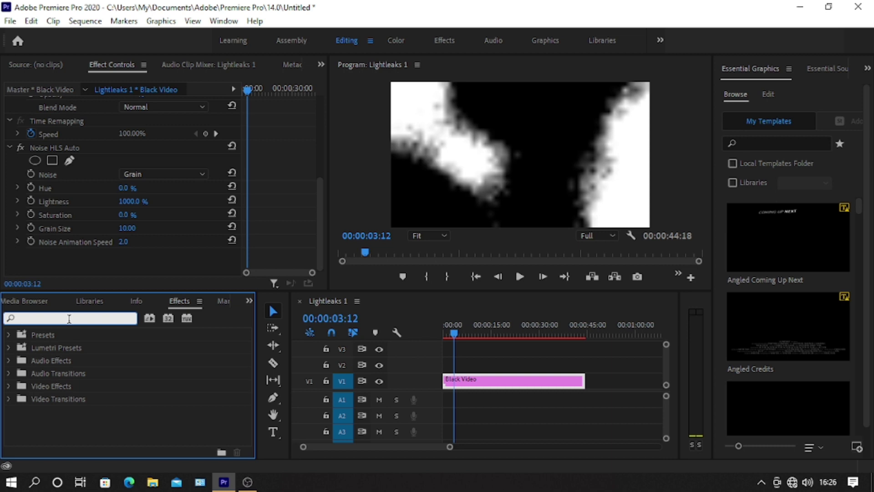
text(ga)
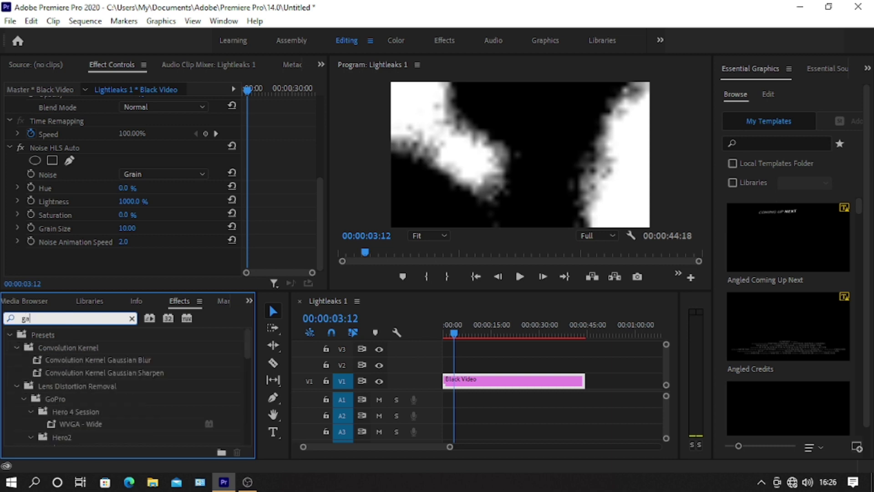
text(ussian)
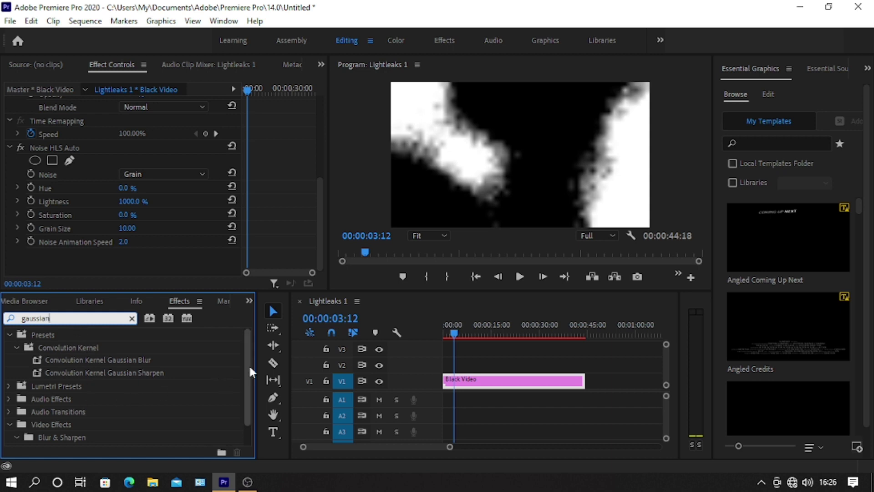
drag(245, 336, 245, 354)
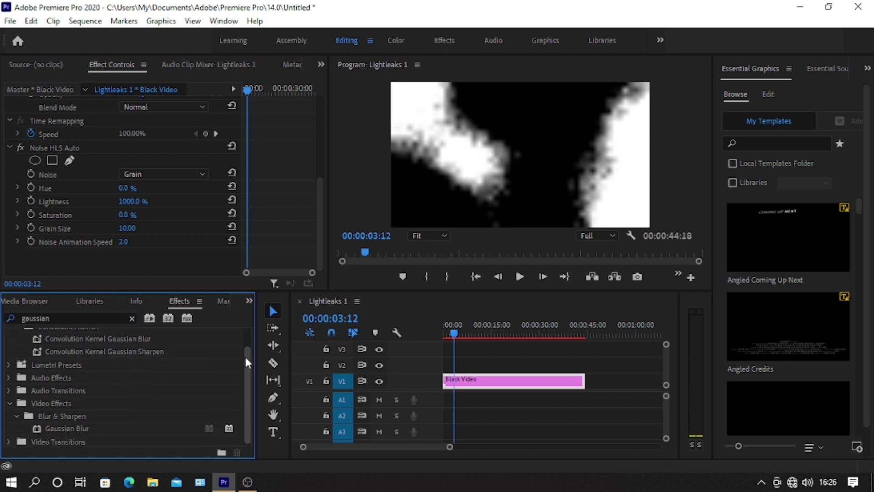
click(65, 427)
drag(82, 425, 463, 383)
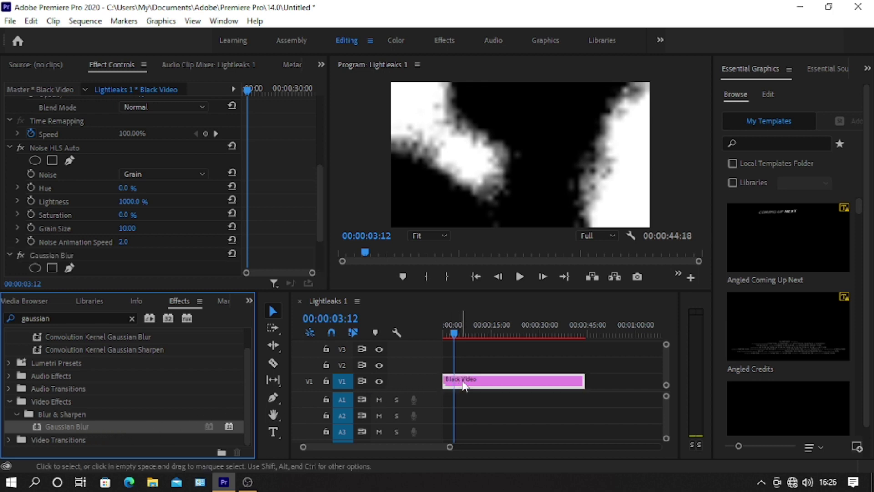
drag(319, 165, 324, 227)
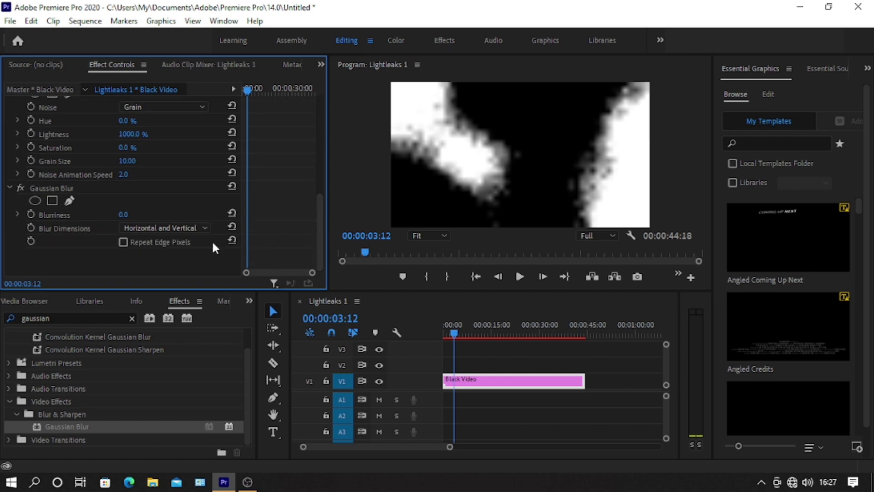
Set Blurriness to 13 with Repeat Edge Pixels, preview, and scrub back toward the start.
click(124, 217)
text(13)
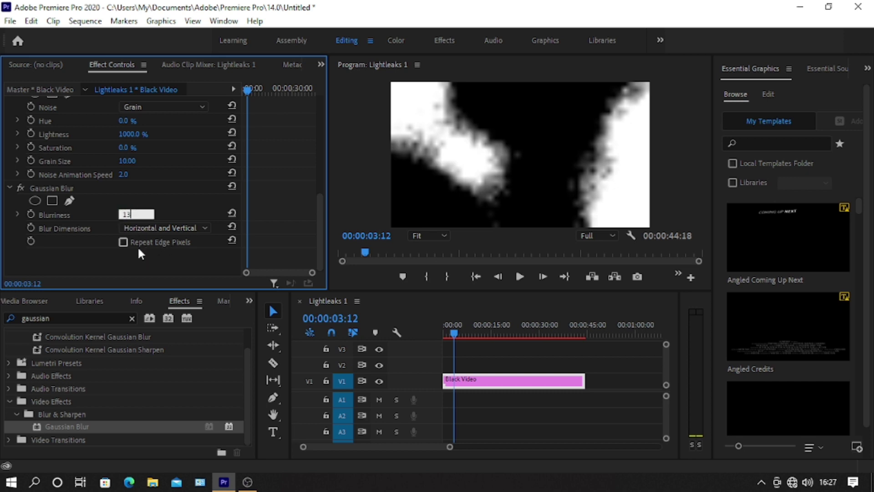
click(123, 243)
click(355, 187)
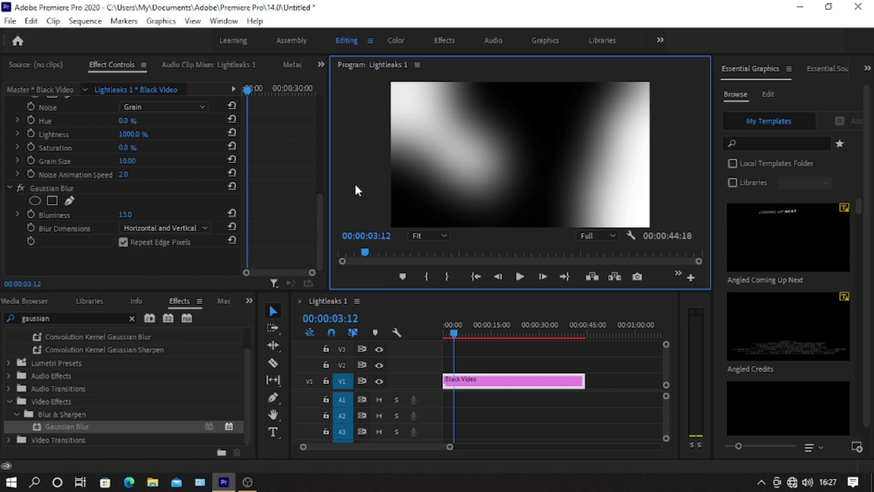
click(519, 276)
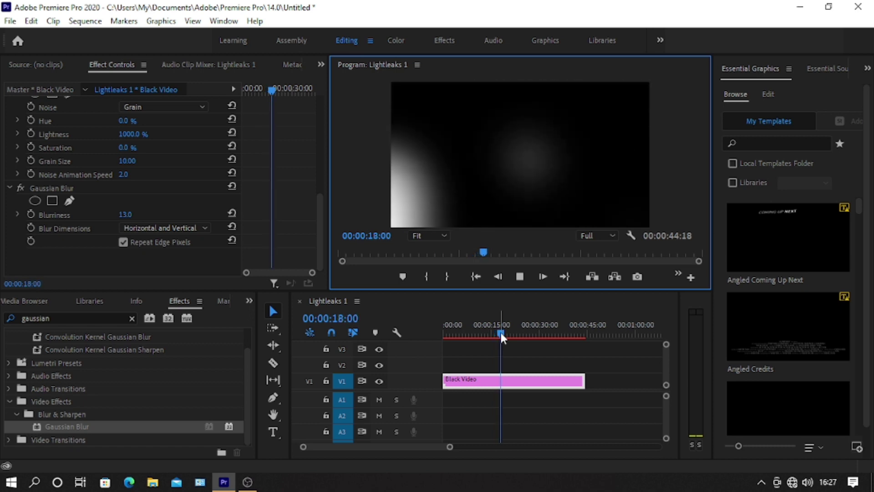
drag(501, 332, 443, 331)
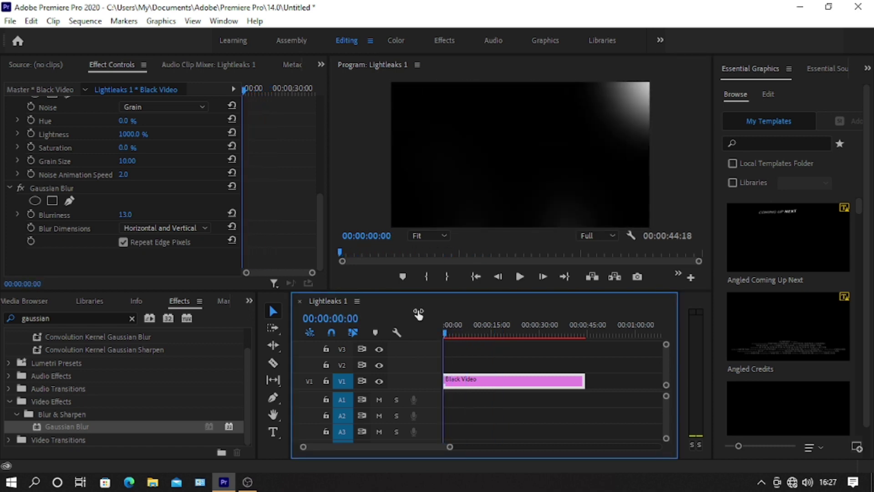
Render the sequence with the H.264 Match Source - High bitrate preset to Lightleaks 1.mp4.
click(11, 22)
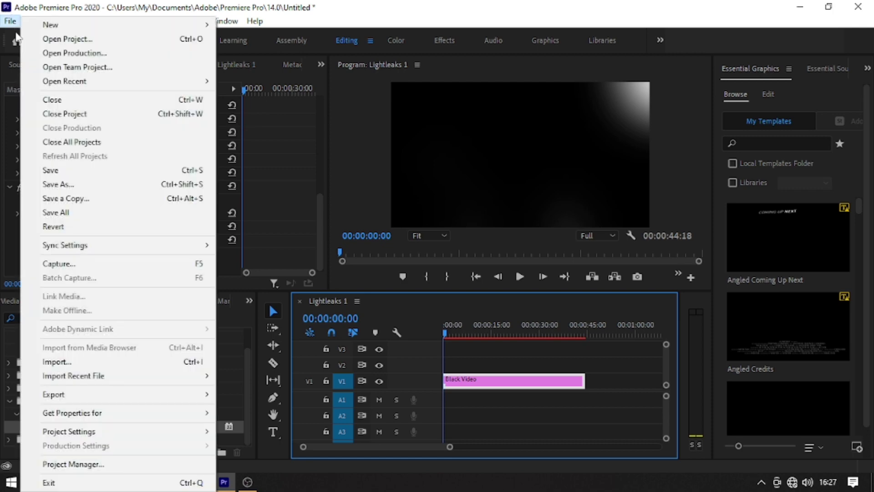
mouse_move(149, 401)
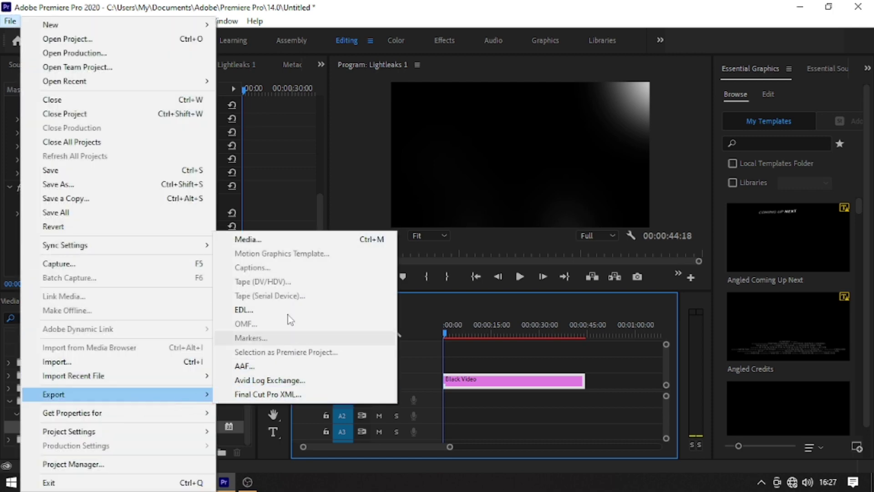
click(301, 239)
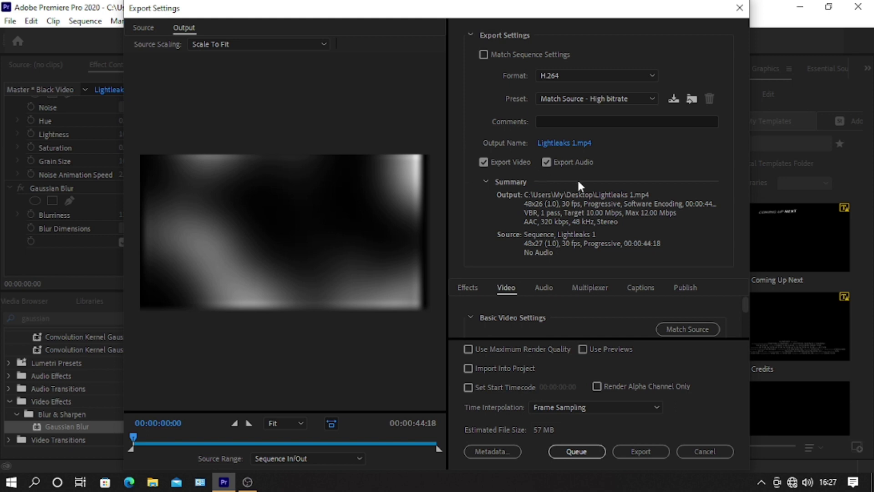
click(647, 453)
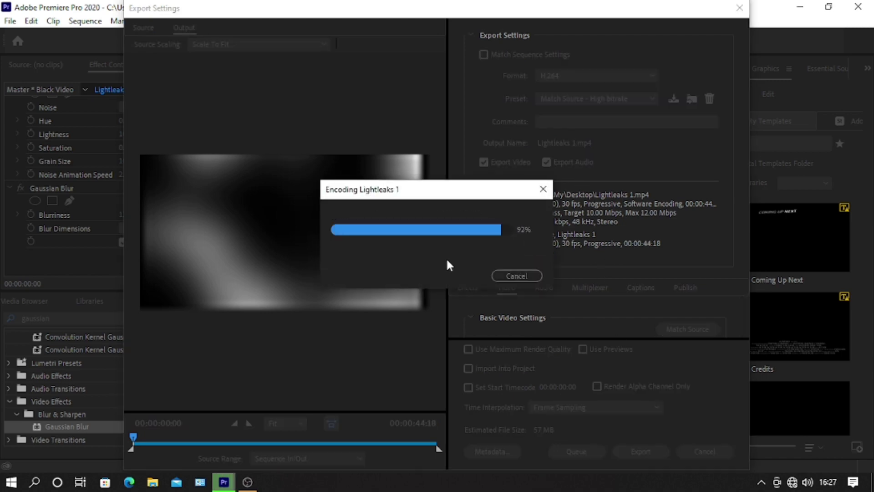